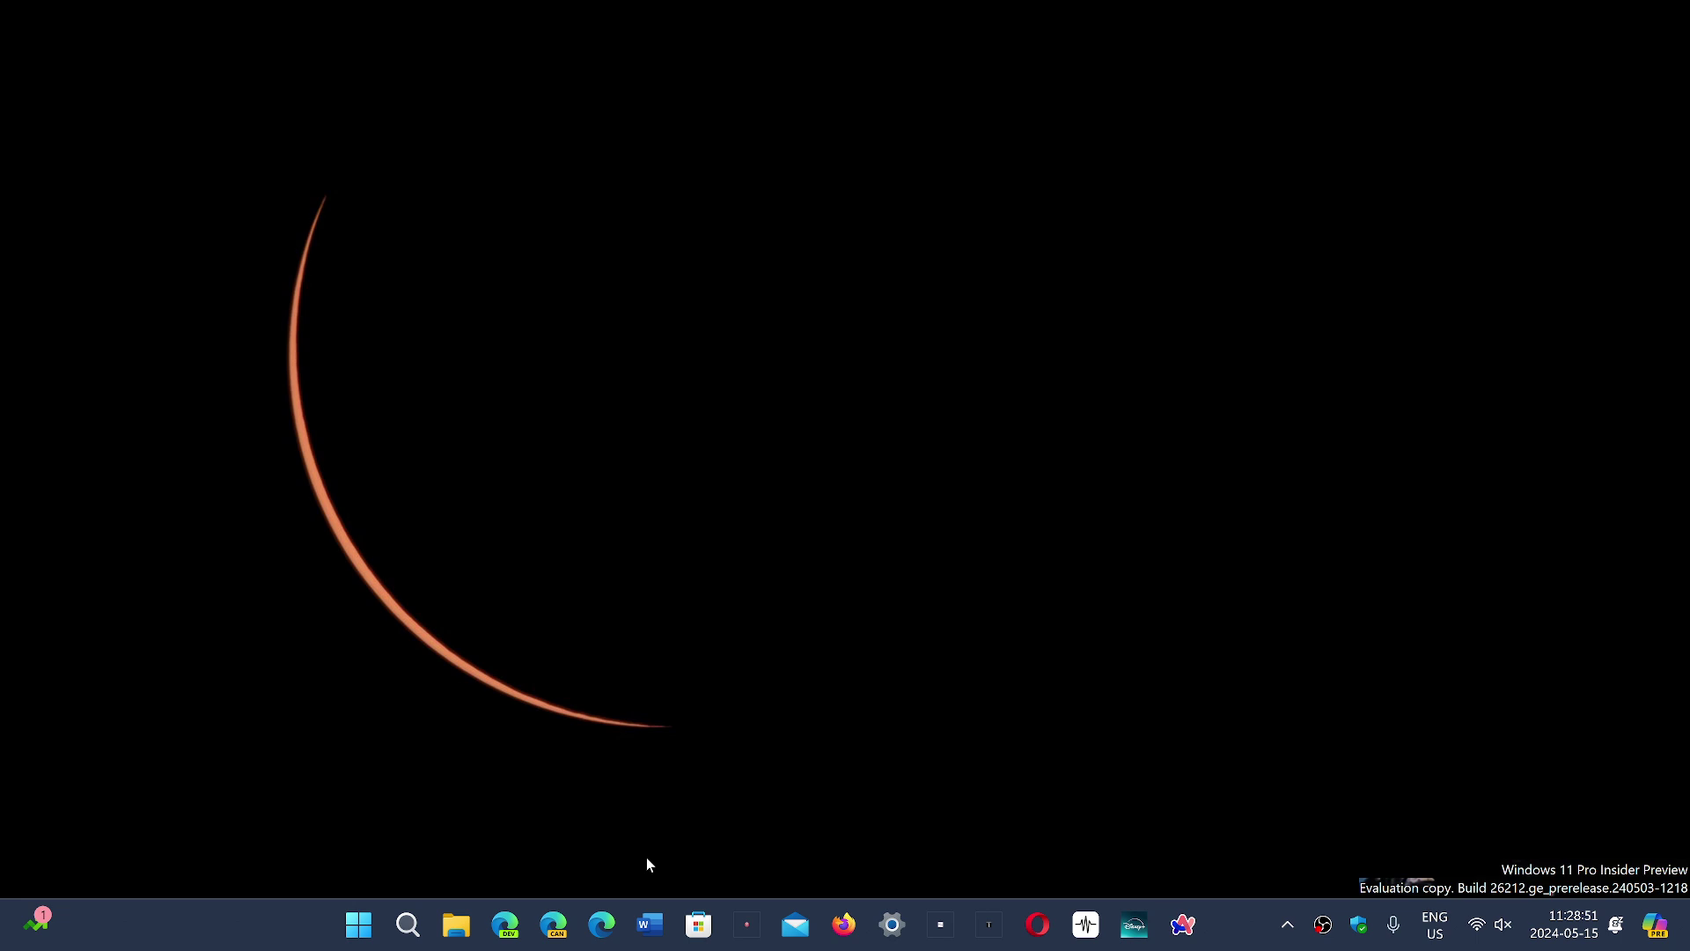
# Step: Launch Edge from the taskbar and expand the Settings and more menu to Help and feedback
pyautogui.click(602, 929)
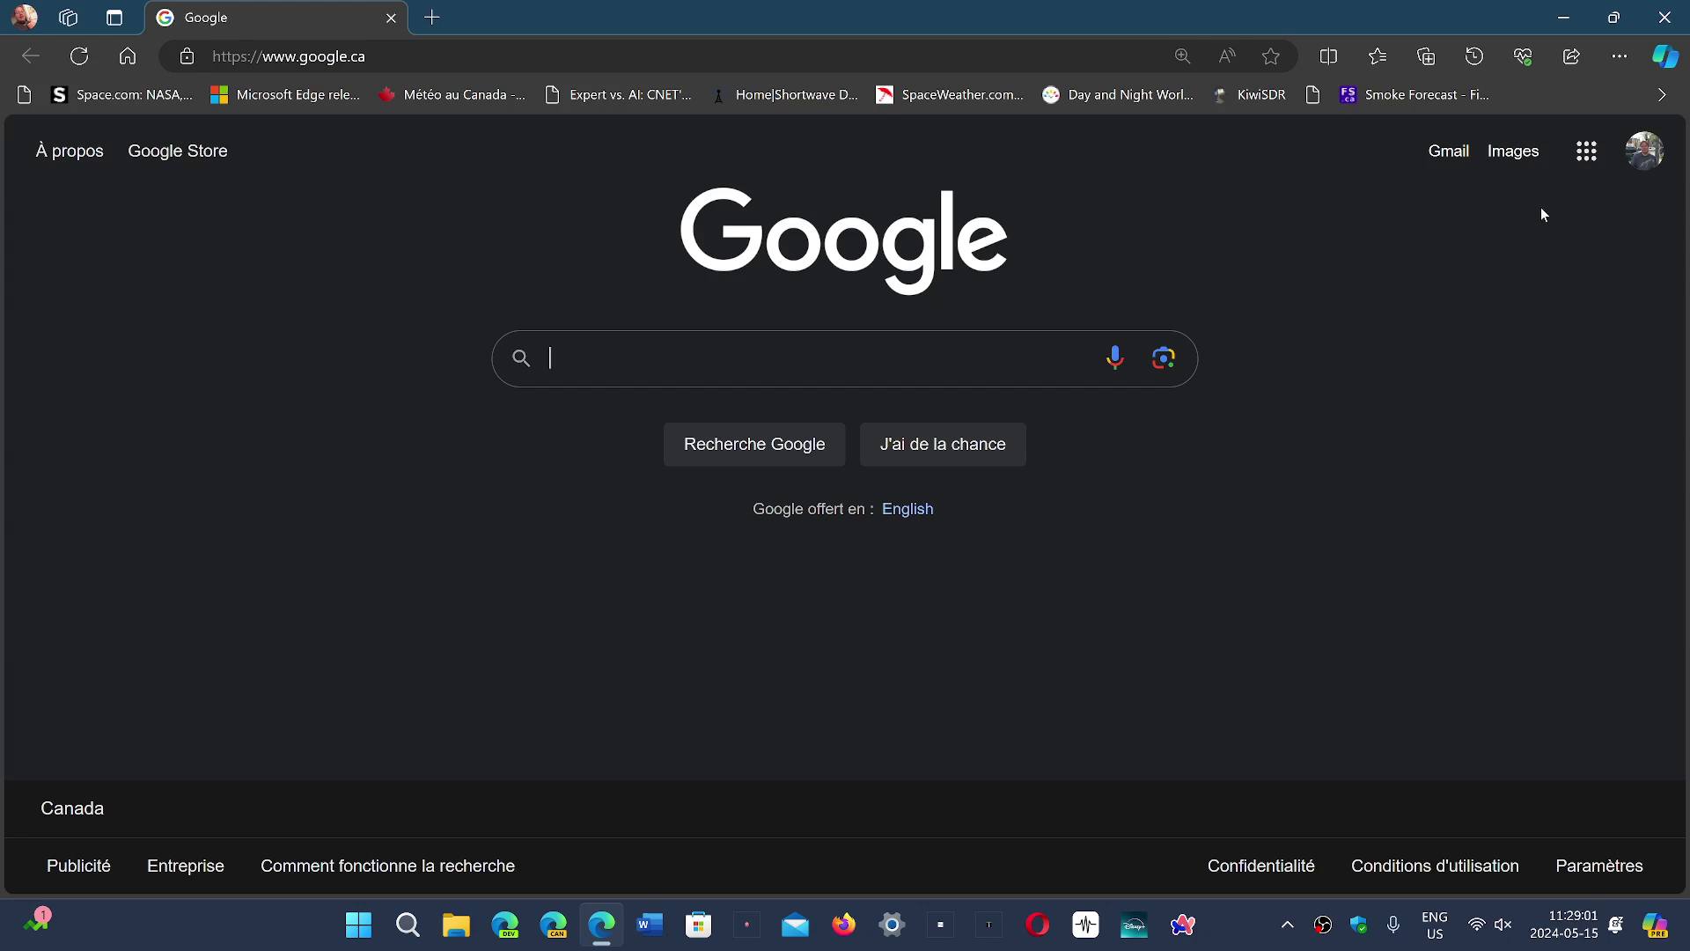
pyautogui.click(1622, 55)
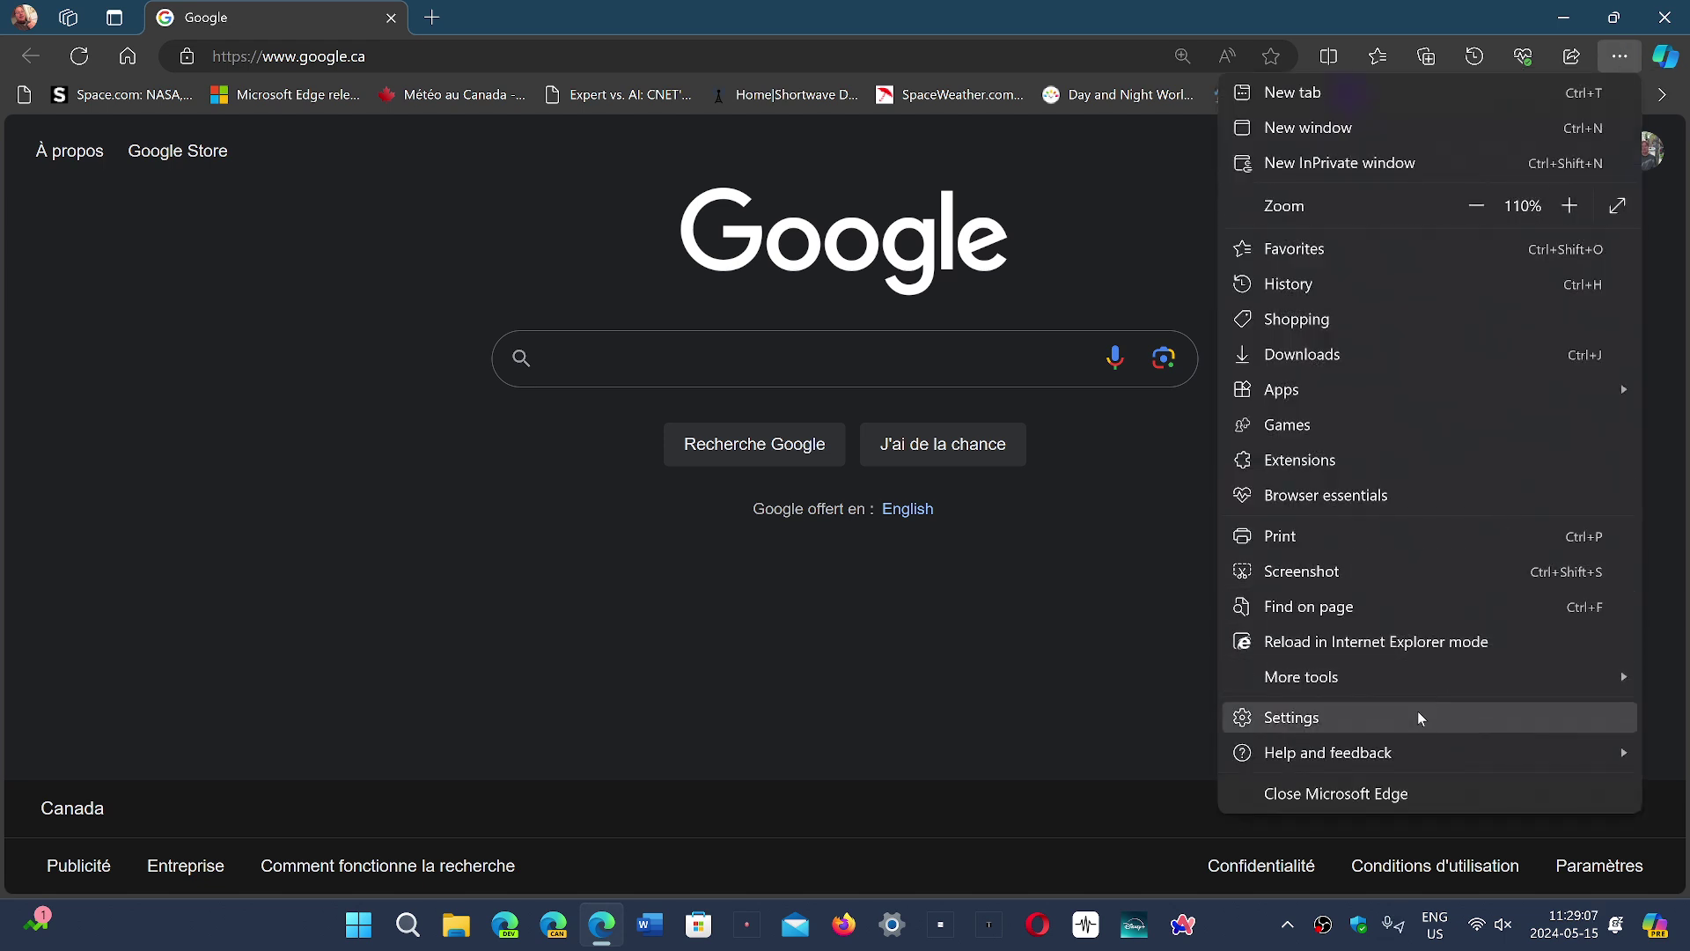
pyautogui.moveTo(1327, 753)
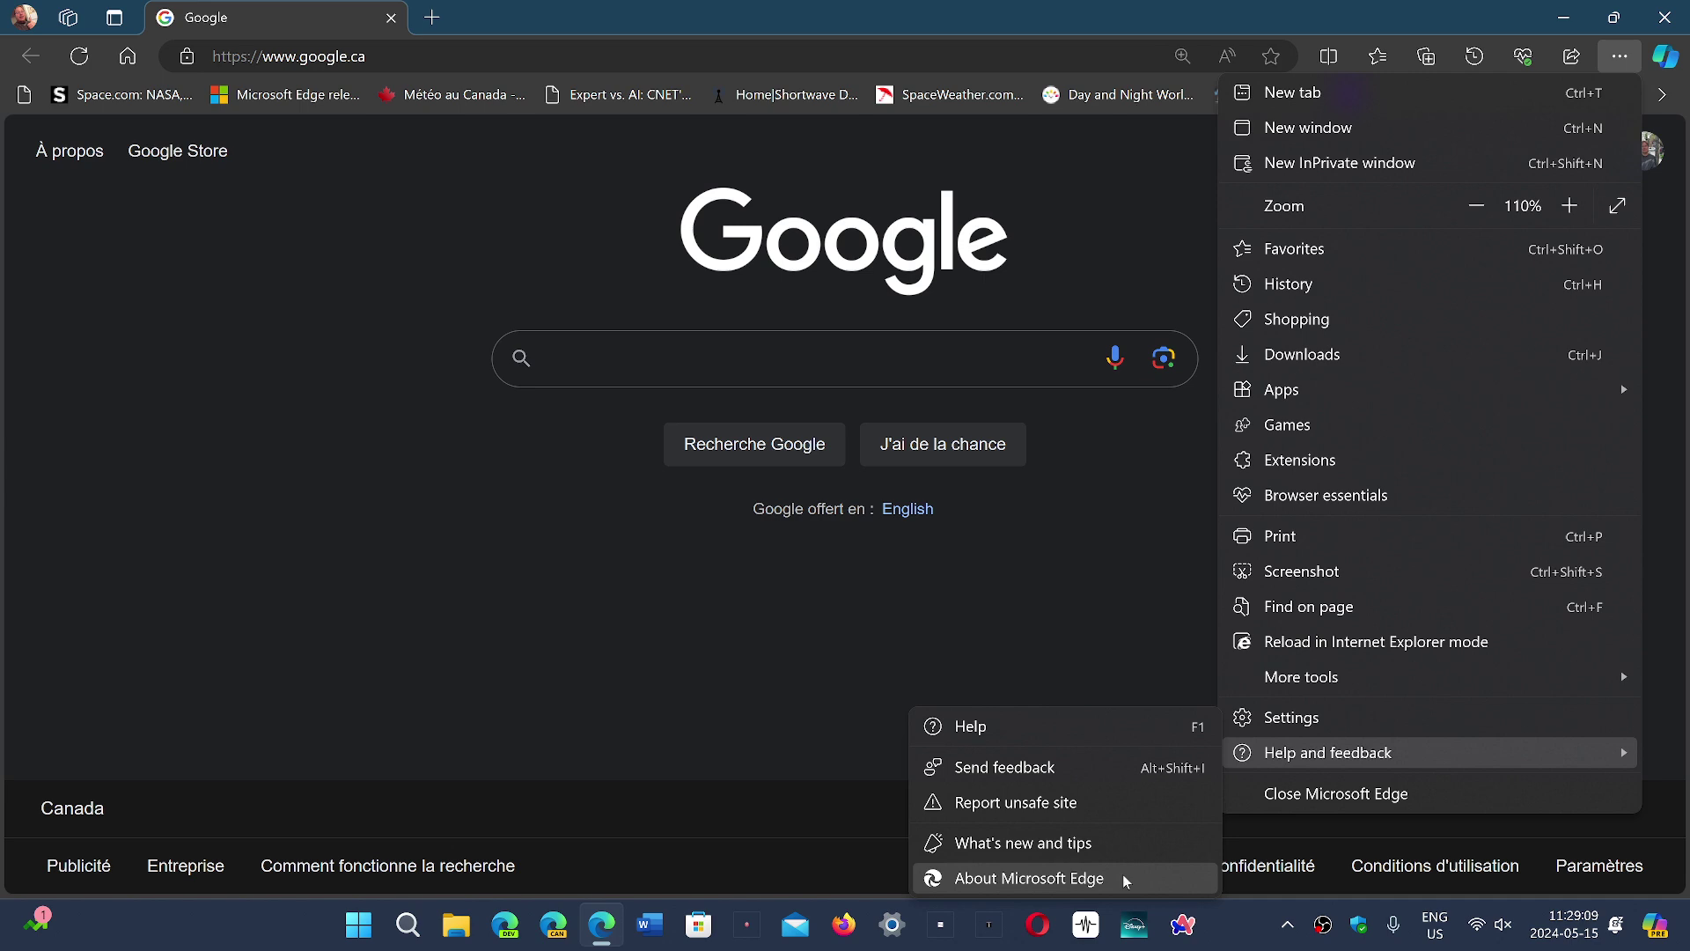
# Step: Confirm on the About page that Edge 124.0.2478.105 is up to date, then close Edge
pyautogui.click(1122, 876)
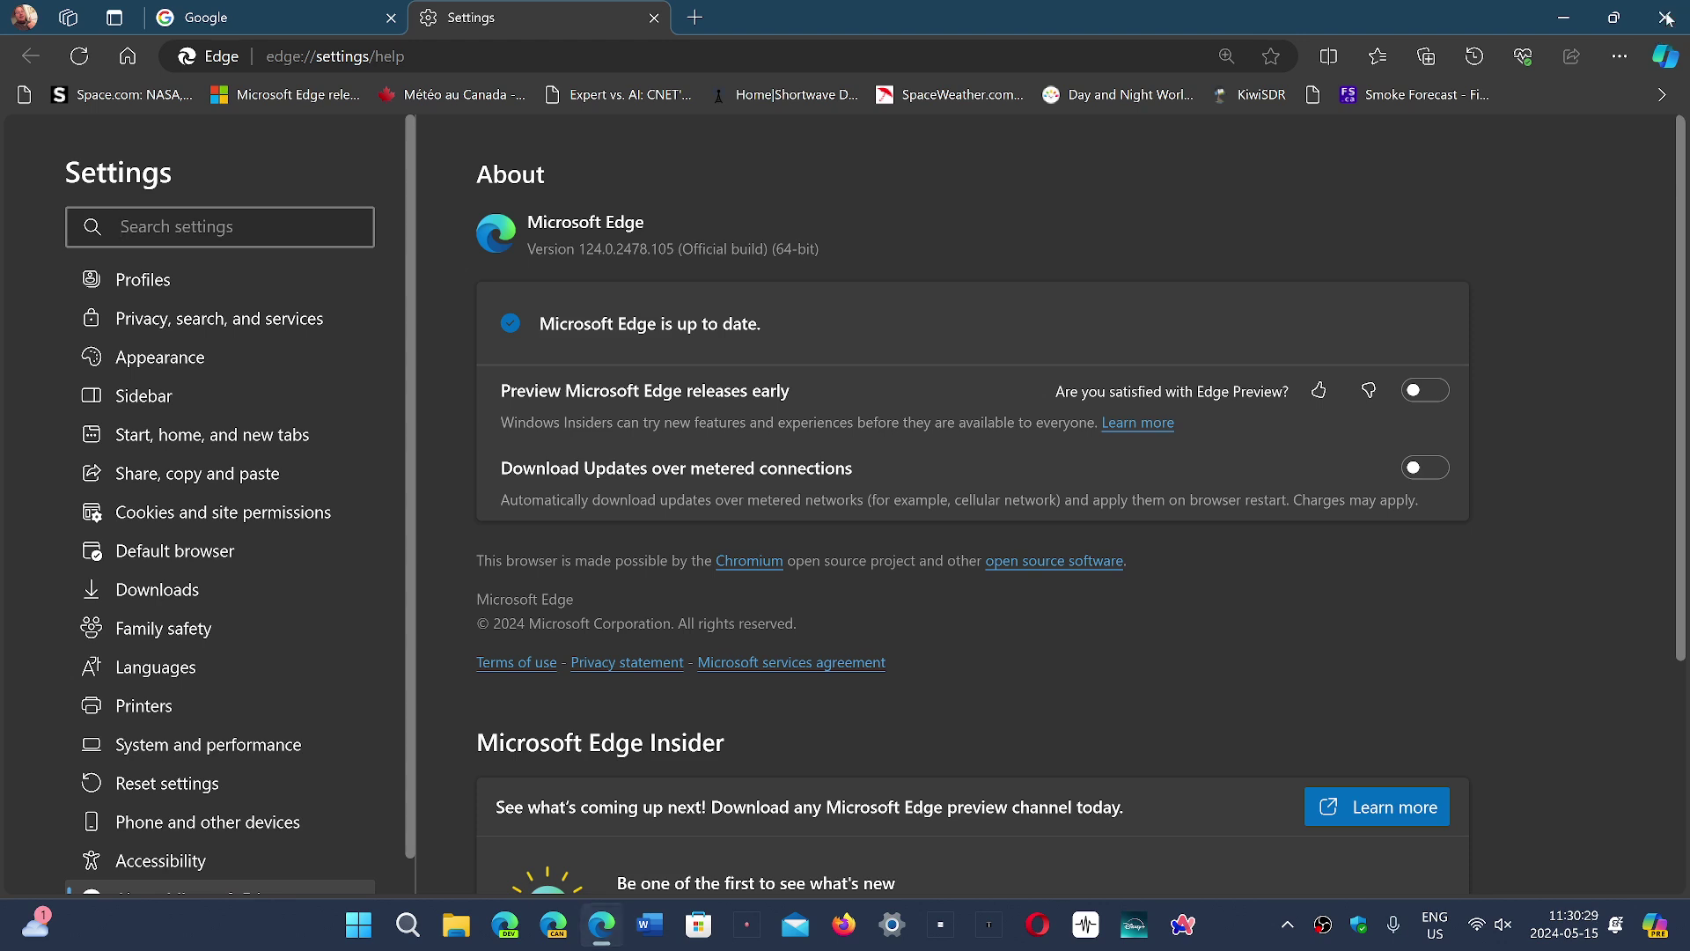
pyautogui.click(1666, 16)
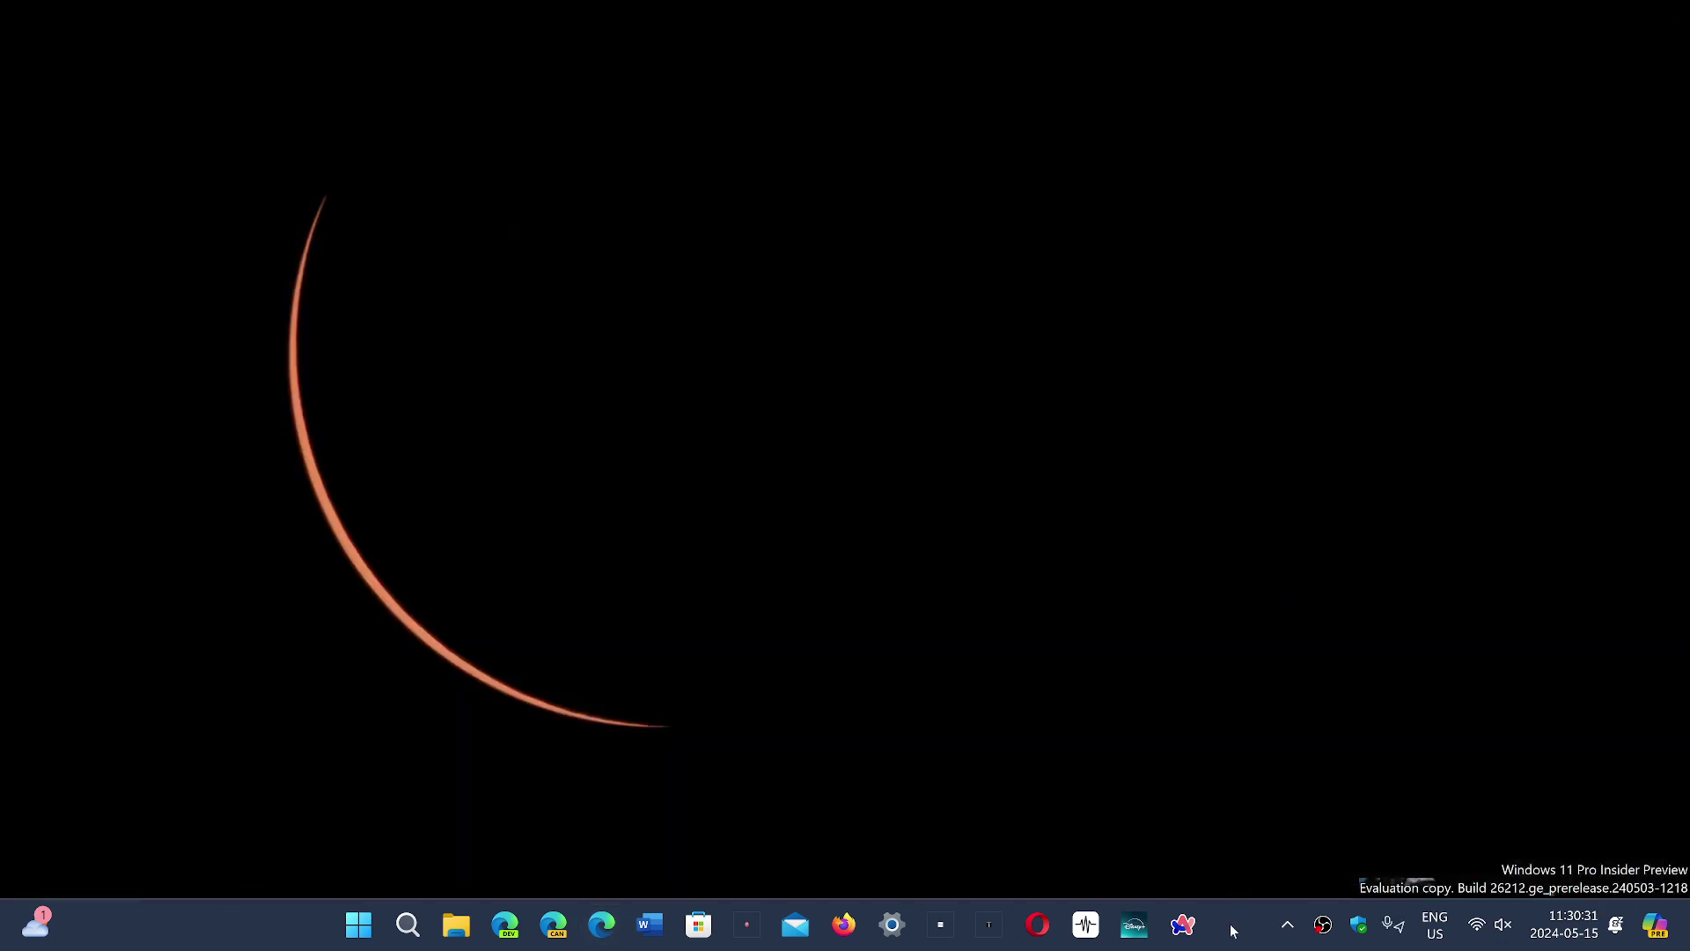